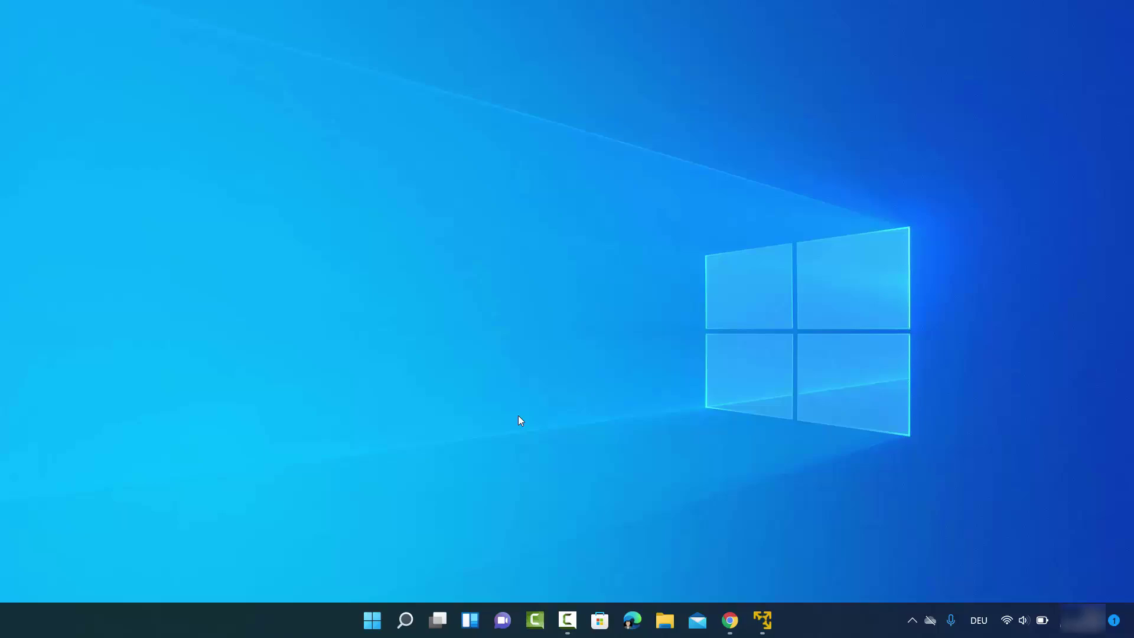
- Open Windows Search from the taskbar Search icon
{"action": "left_click", "coordinate": [413, 617]}
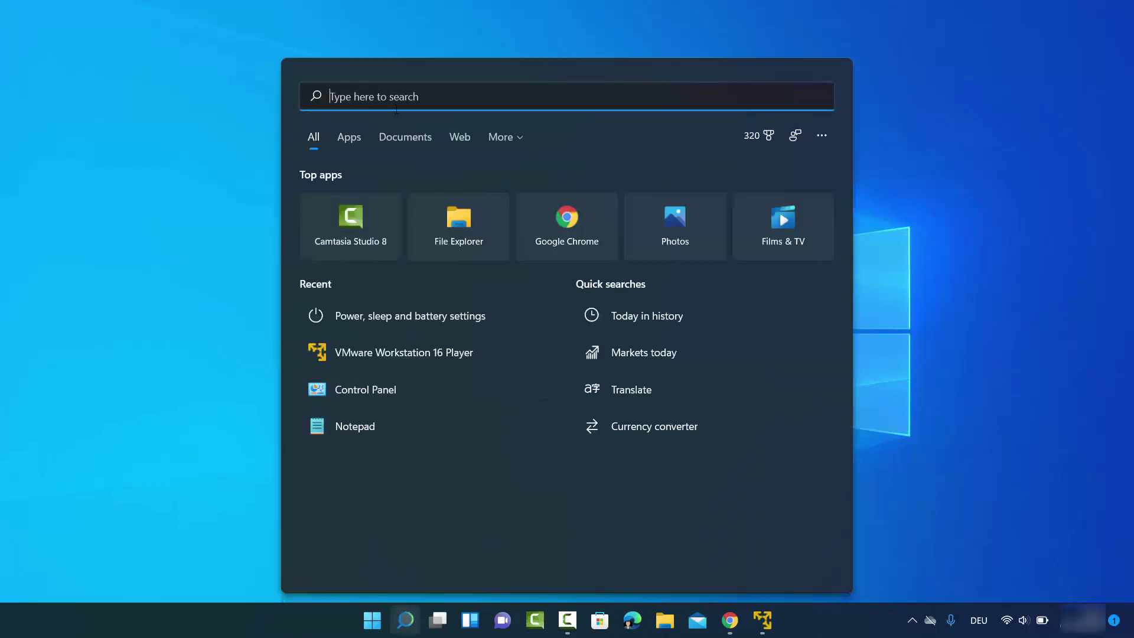
- Search for 'settings', then launch the Settings app from the Start button's Win+X menu
{"action": "type", "text": "settings"}
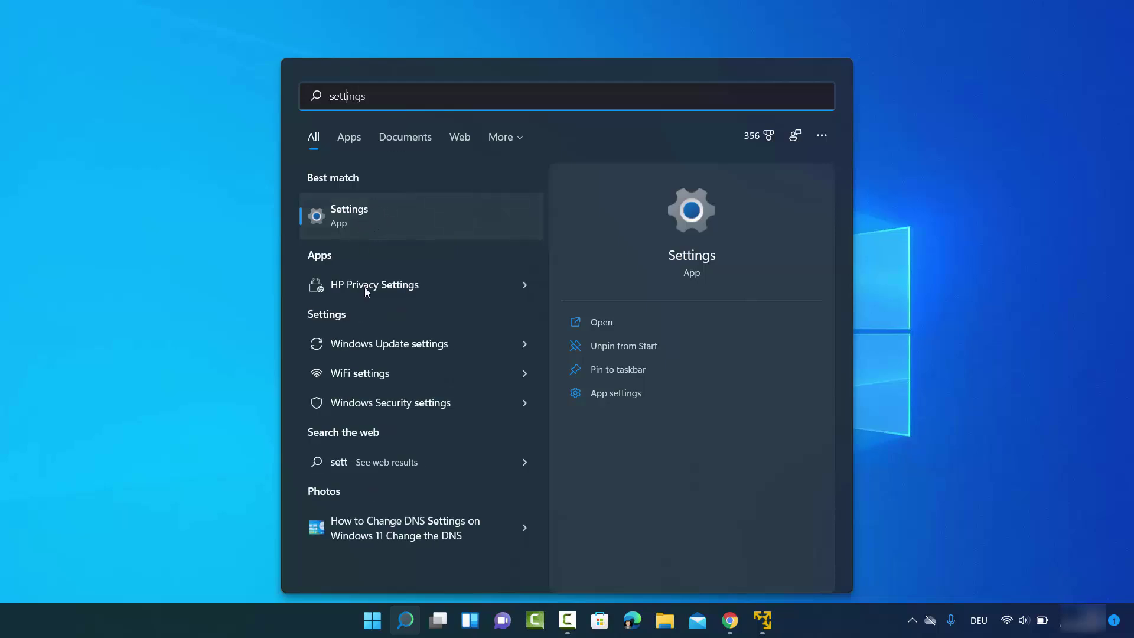
{"action": "right_click", "coordinate": [372, 620]}
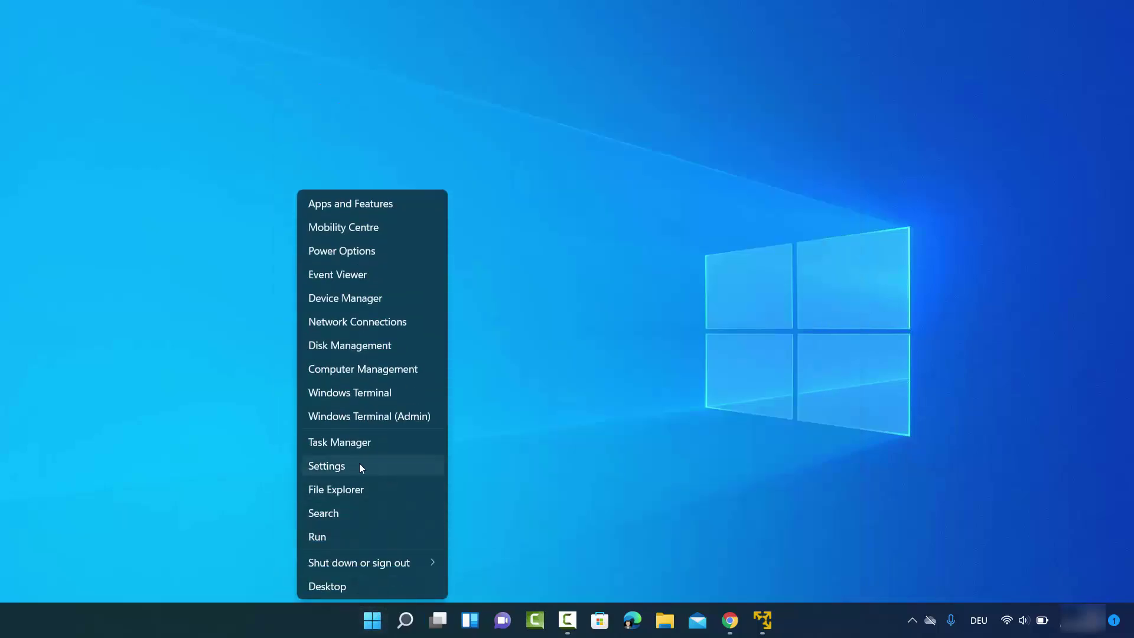
{"action": "left_click", "coordinate": [326, 465]}
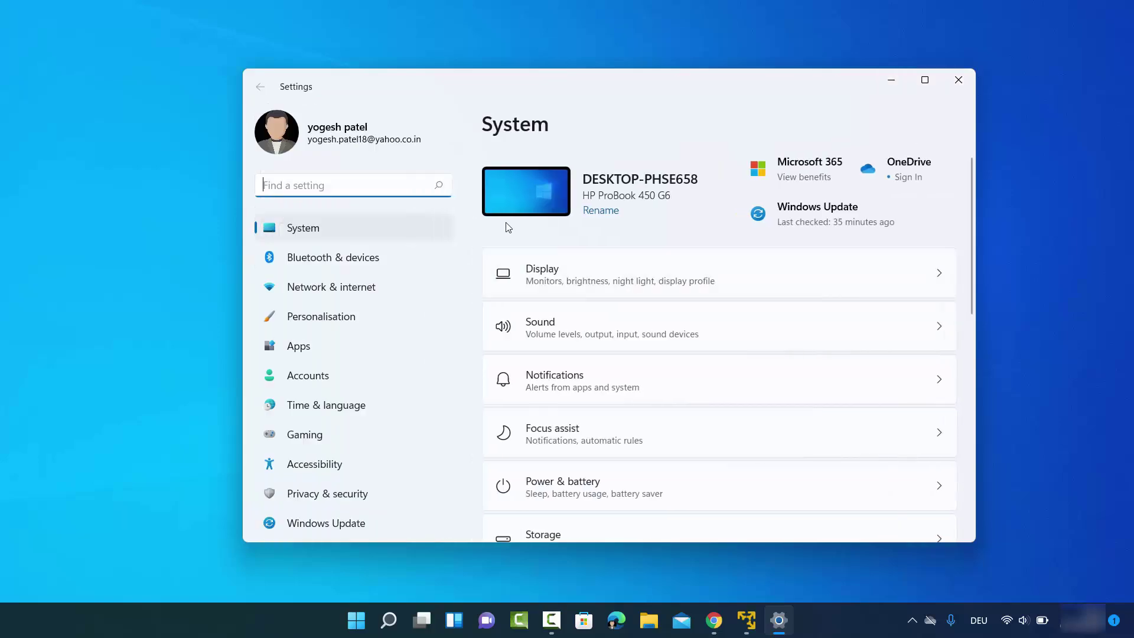
- Maximize the Settings window and go to System > Power & battery
{"action": "left_click", "coordinate": [923, 83]}
{"action": "left_click", "coordinate": [73, 168]}
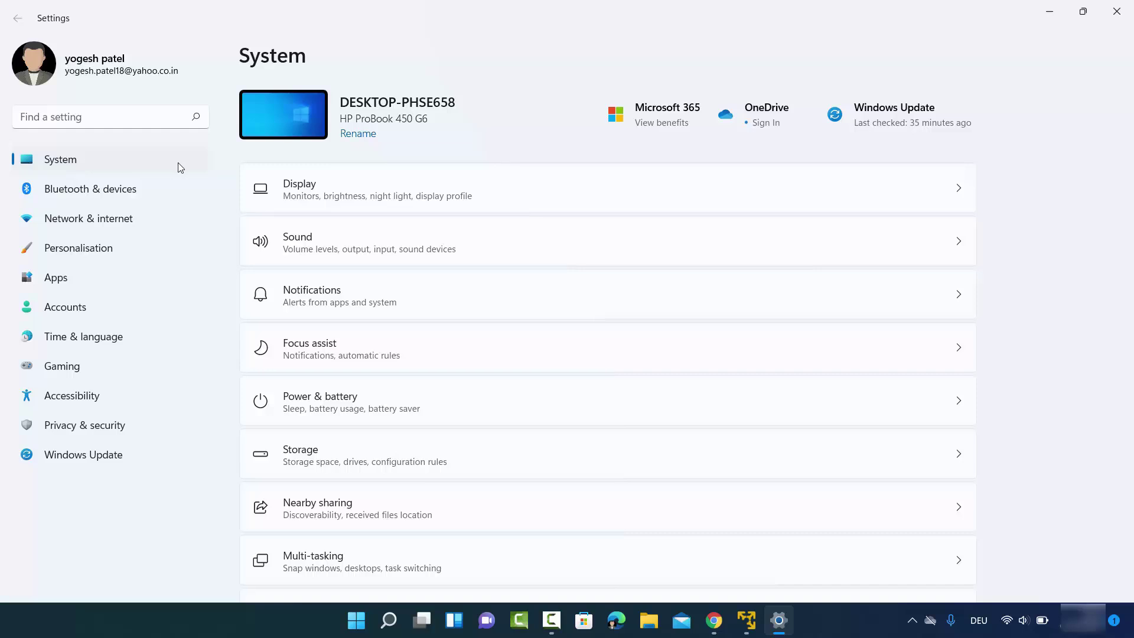
{"action": "left_click", "coordinate": [321, 404]}
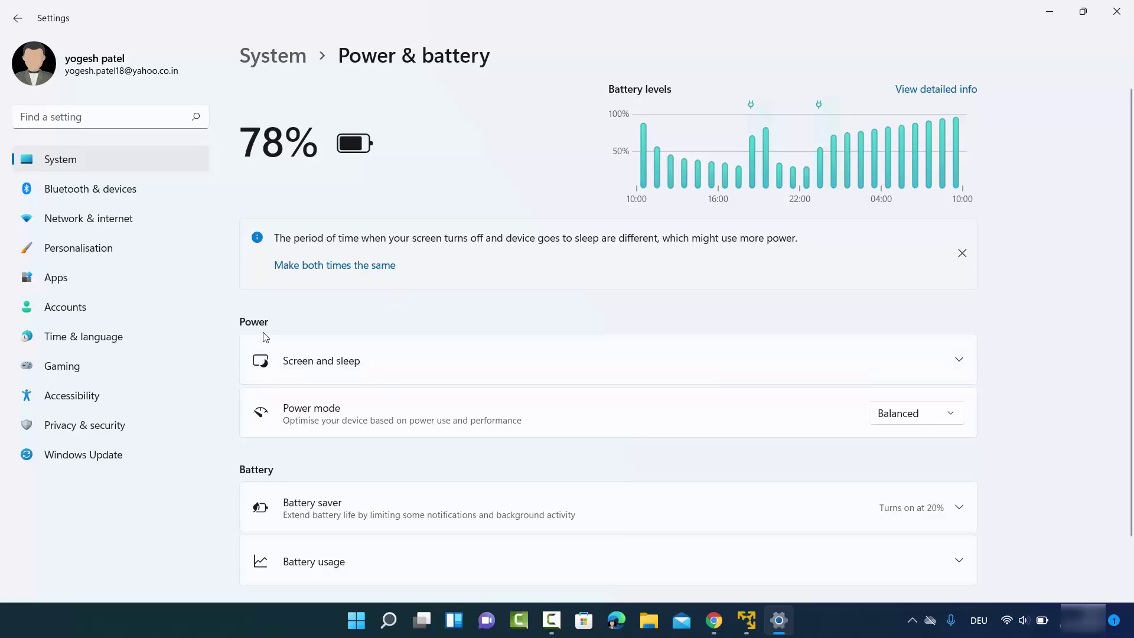
- Expand Screen and sleep to show the 5, 10, 15 and 30-minute timeout dropdowns
{"action": "left_click", "coordinate": [332, 366]}
{"action": "scroll", "coordinate": [585, 260], "scroll_direction": "down", "scroll_amount": 3}
{"action": "scroll", "coordinate": [584, 260], "scroll_direction": "down", "scroll_amount": 2}
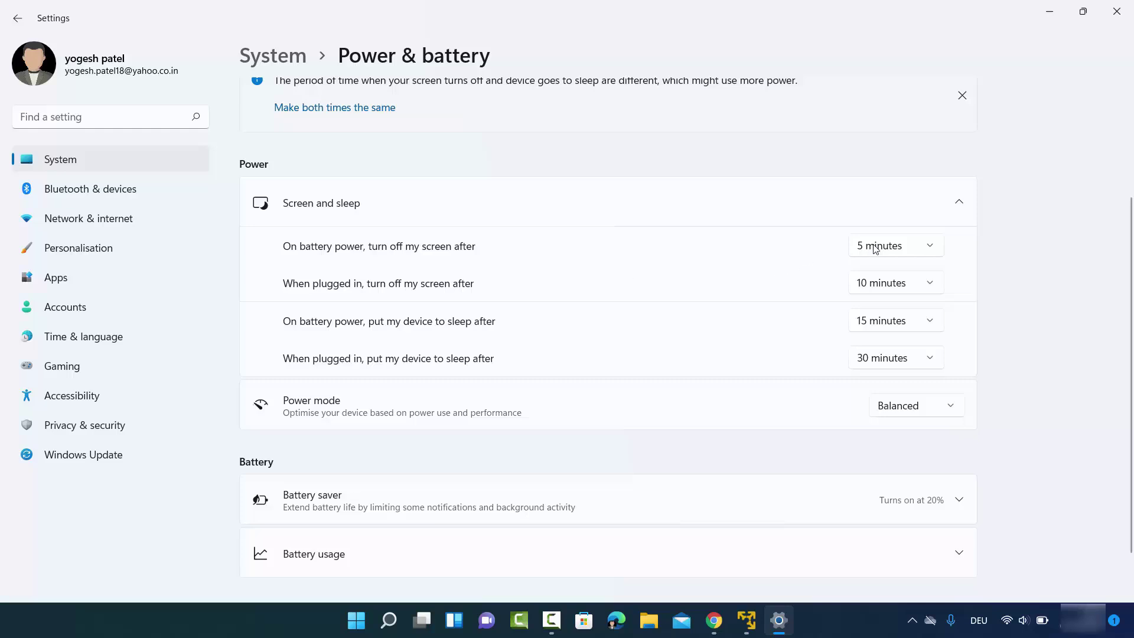
{"action": "left_click", "coordinate": [893, 246]}
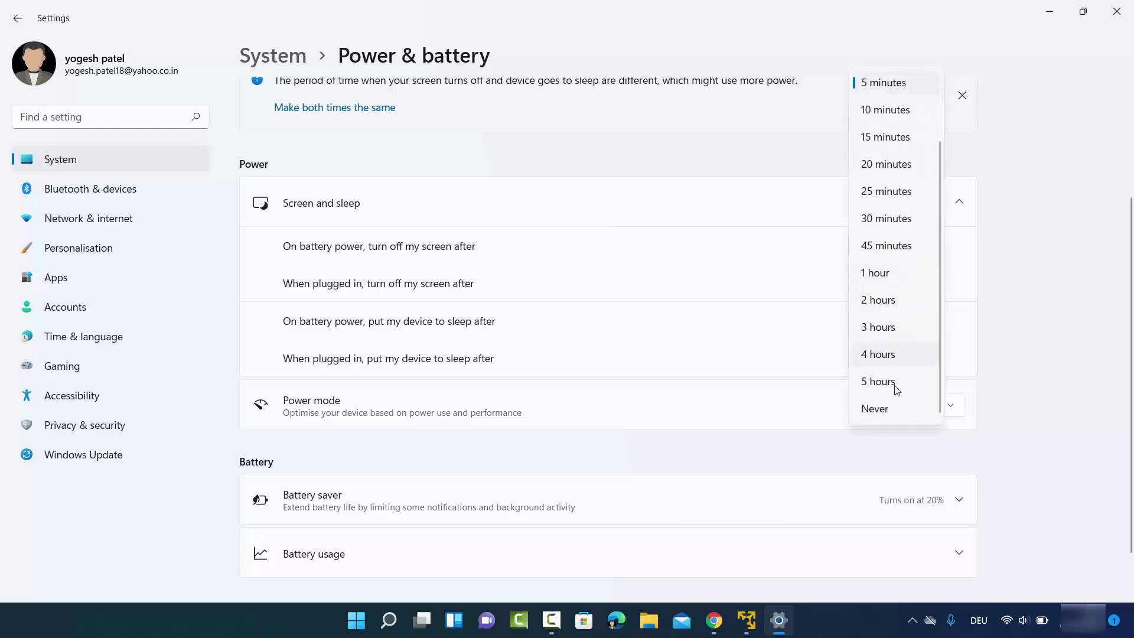
- Set the on-battery and plugged-in screen-off timeouts to Never, then minimize Settings
{"action": "left_click", "coordinate": [875, 409]}
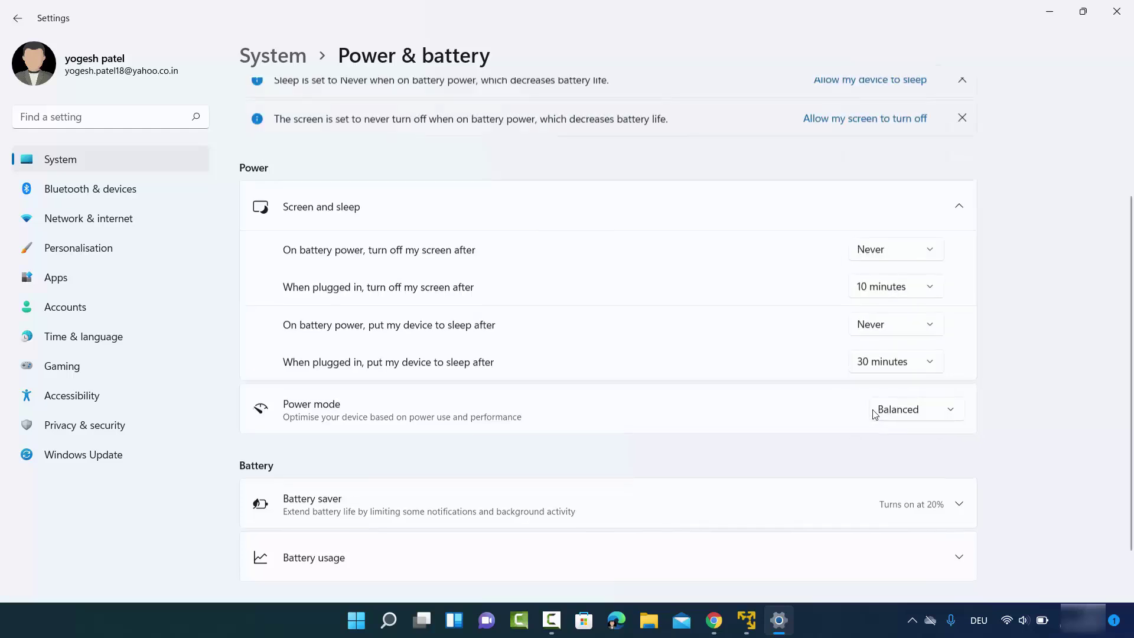
{"action": "left_click", "coordinate": [881, 287]}
{"action": "scroll", "coordinate": [878, 343], "scroll_direction": "down", "scroll_amount": 2}
{"action": "left_click", "coordinate": [874, 448]}
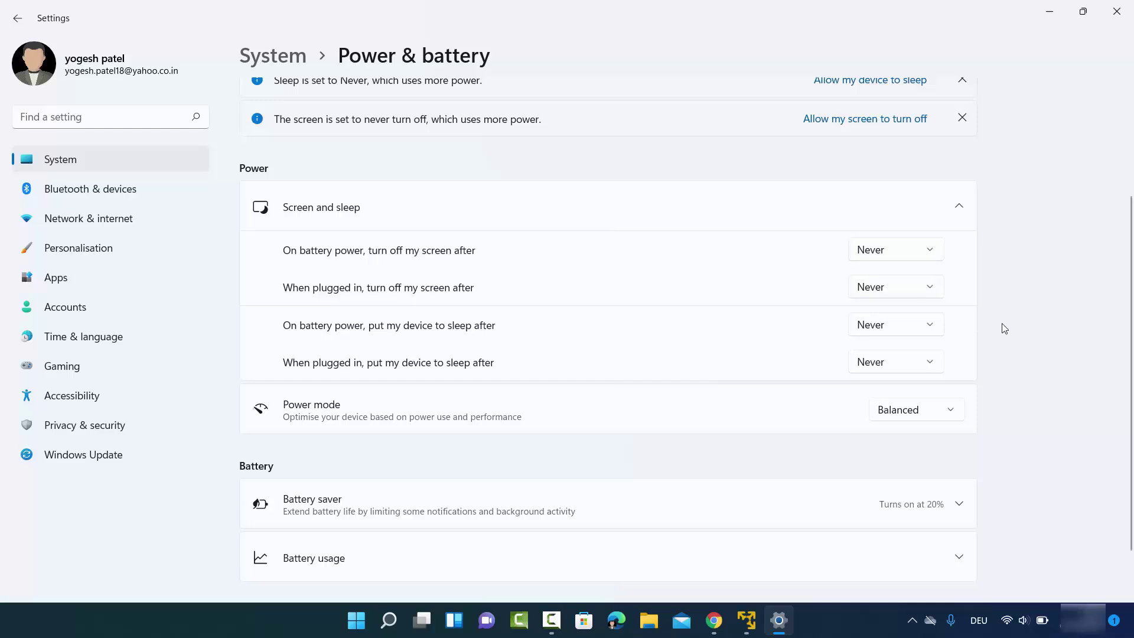
{"action": "scroll", "coordinate": [1002, 328], "scroll_direction": "up", "scroll_amount": 2}
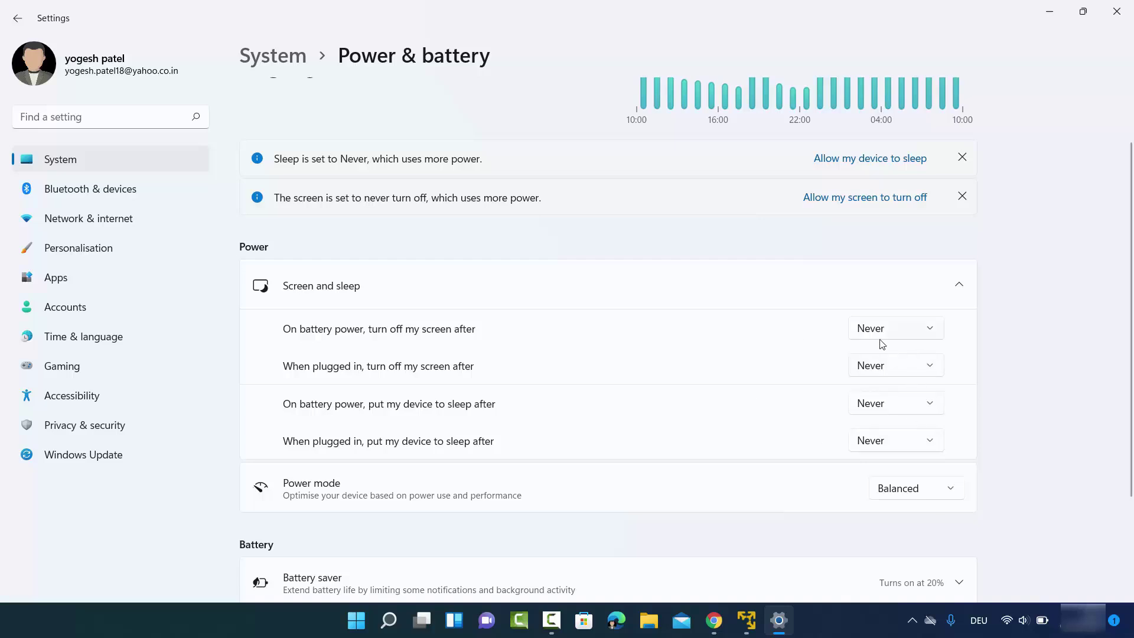
{"action": "scroll", "coordinate": [1016, 320], "scroll_direction": "up", "scroll_amount": 1}
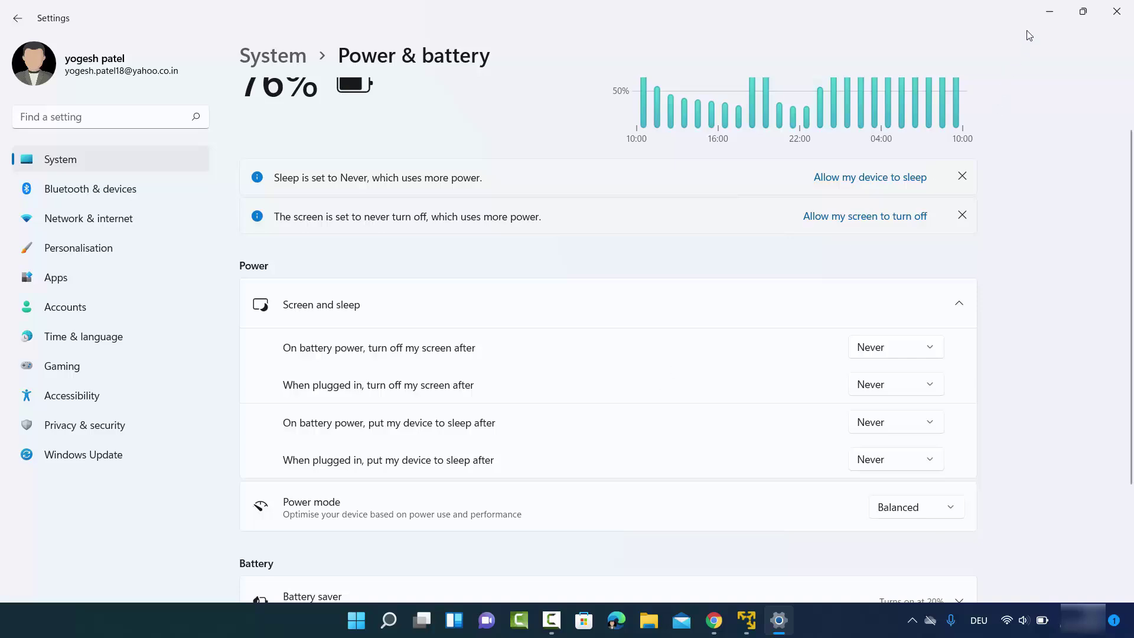
{"action": "left_click", "coordinate": [1047, 16]}
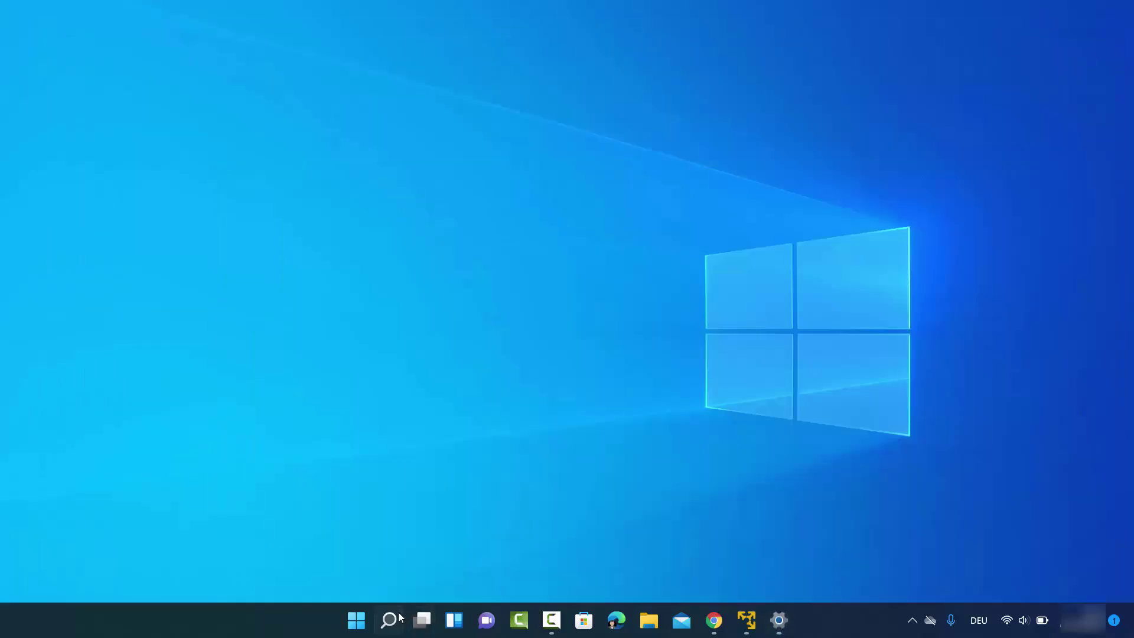
- Search 'con' in Windows Search and open Control Panel from the results
{"action": "left_click", "coordinate": [390, 619]}
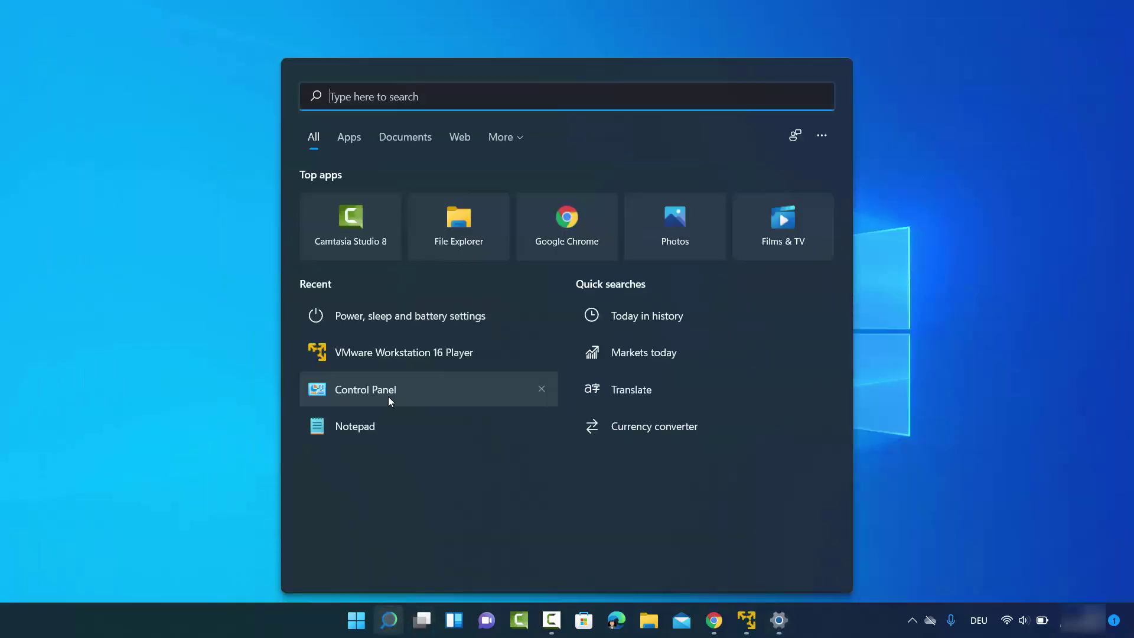
{"action": "type", "text": "con"}
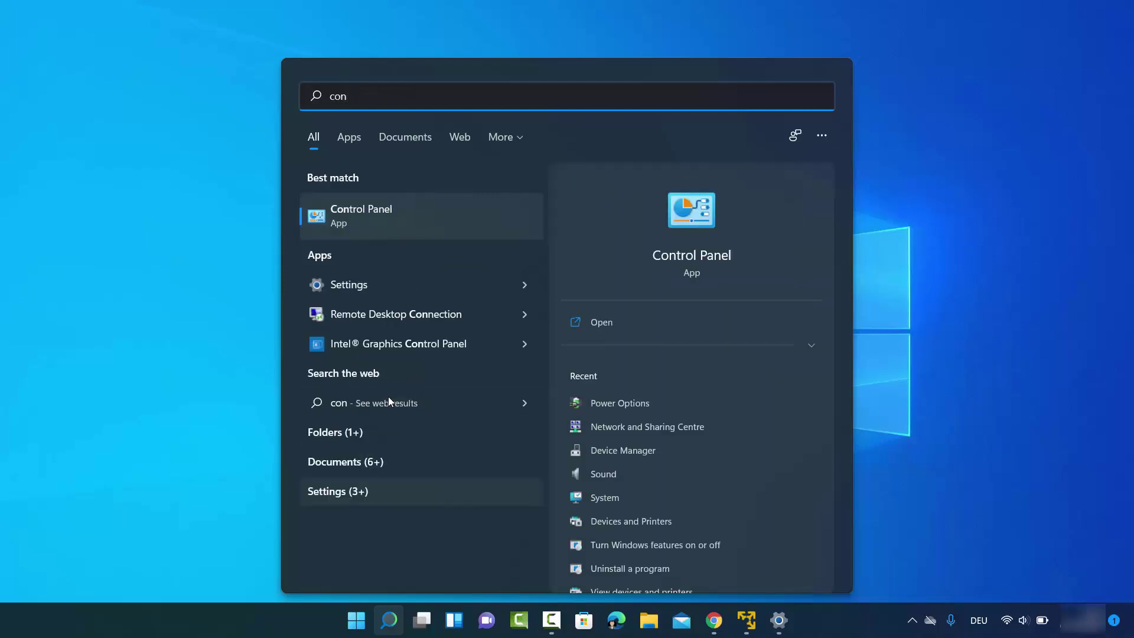
{"action": "left_click", "coordinate": [391, 225]}
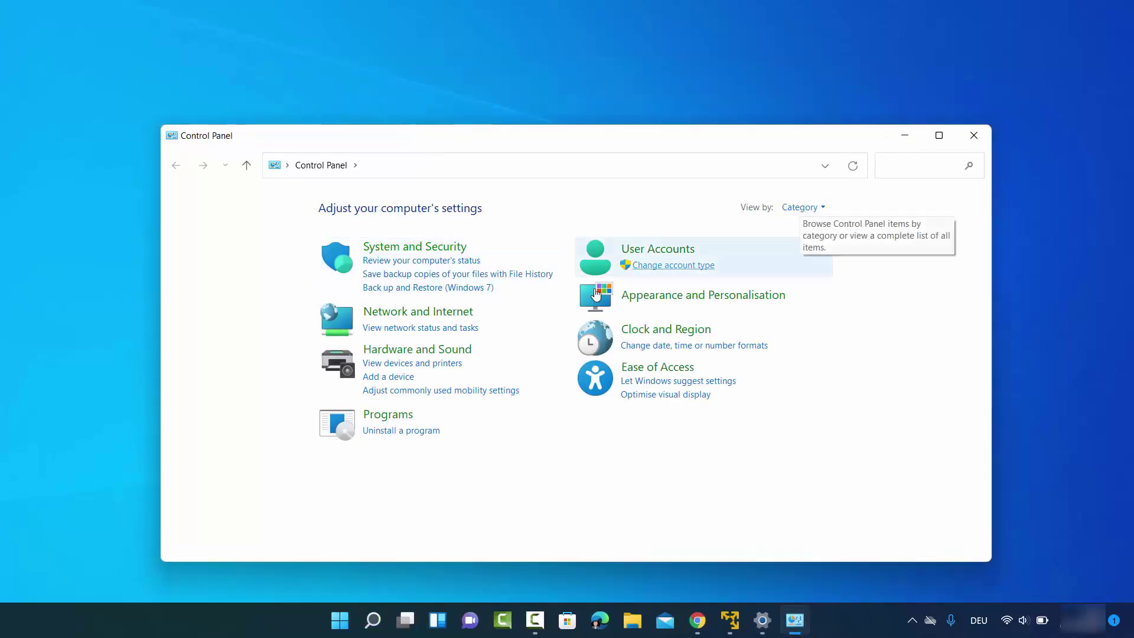
- Open the HP Optimized plan settings via Hardware and Sound > Power Options, then return to Settings
{"action": "left_click", "coordinate": [394, 352]}
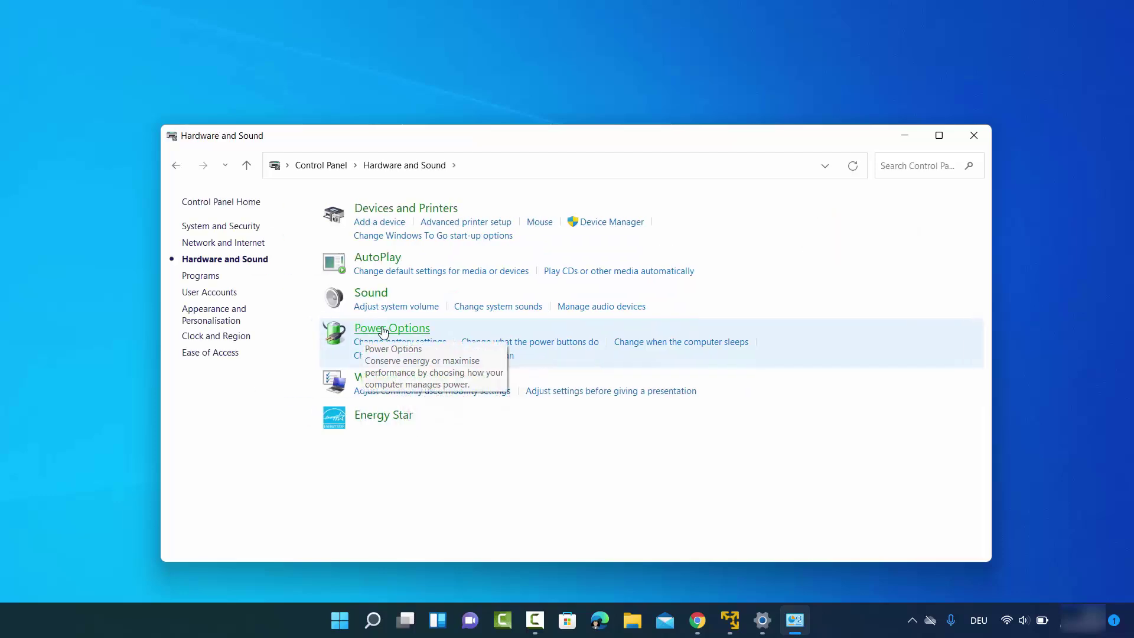
{"action": "left_click", "coordinate": [382, 330]}
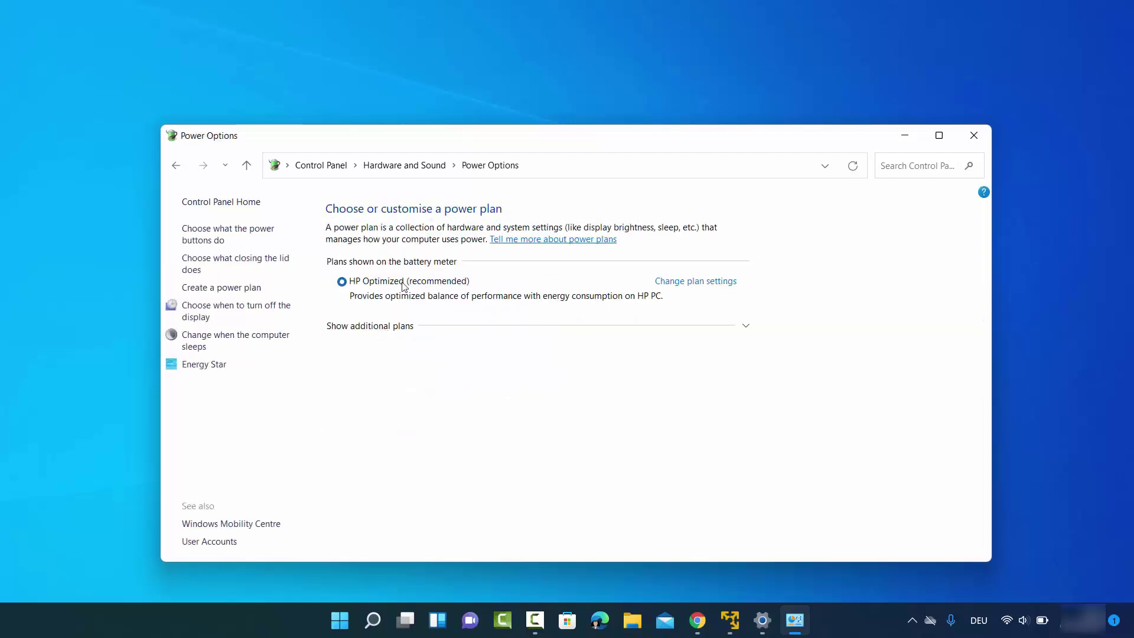
{"action": "left_click", "coordinate": [682, 286]}
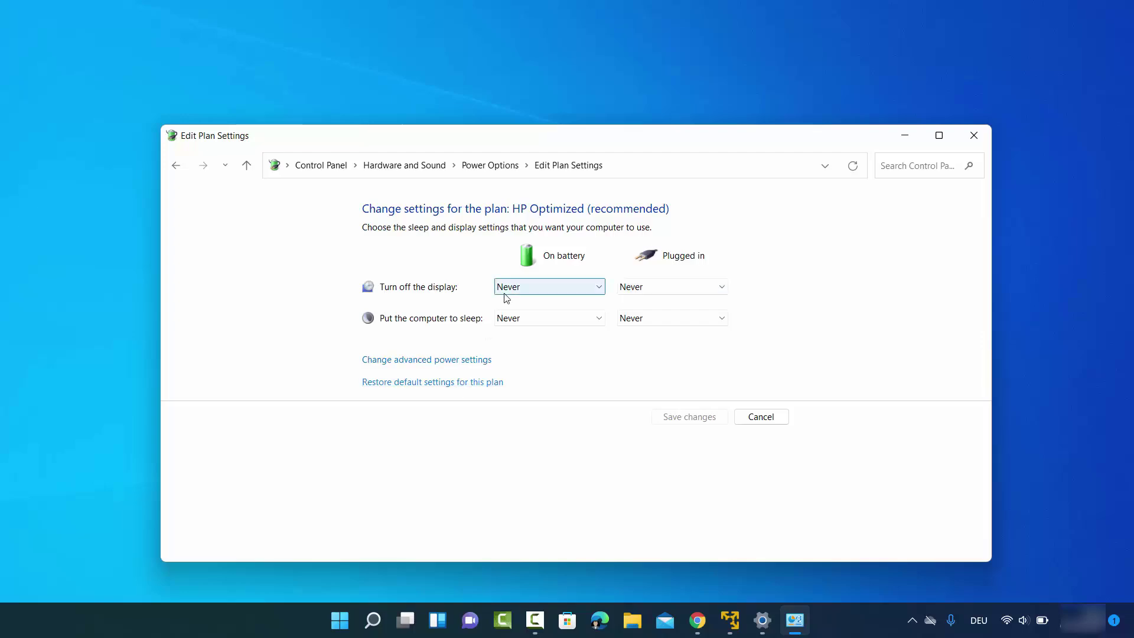
{"action": "left_click", "coordinate": [761, 620]}
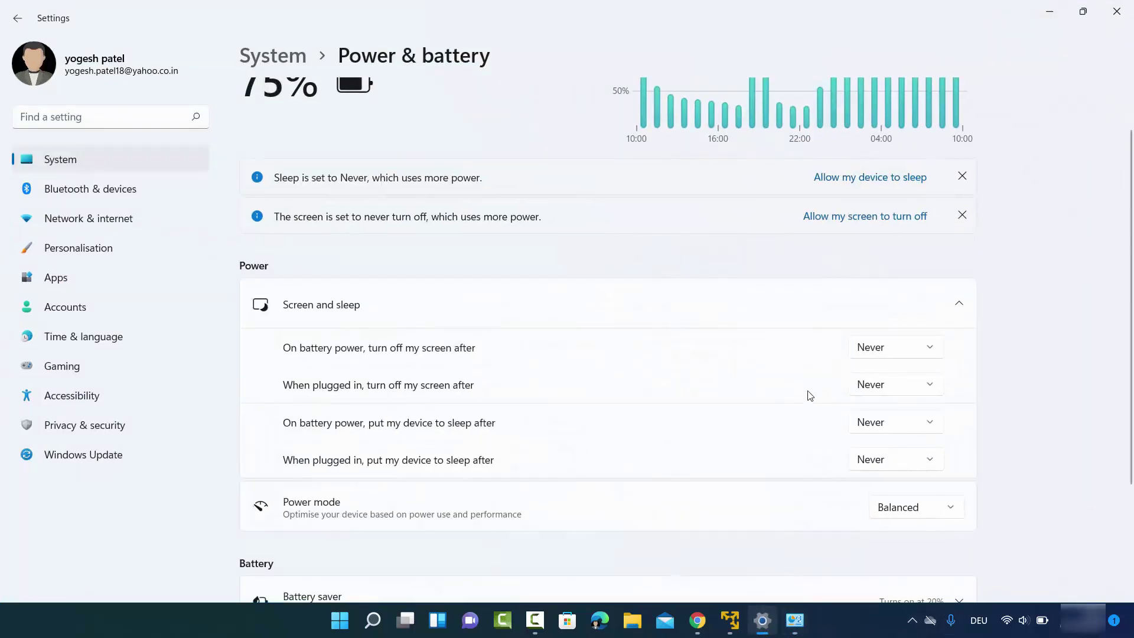
- Minimize Settings to bring the plan settings, all showing Never, back into view
{"action": "left_click", "coordinate": [1049, 11]}
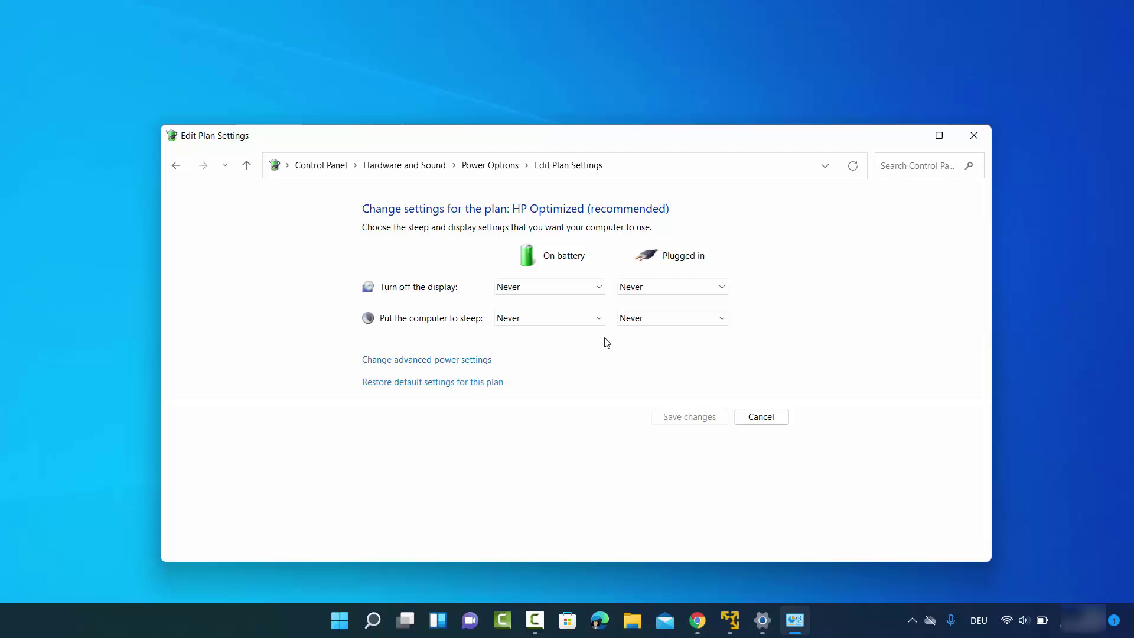
{"action": "left_click", "coordinate": [418, 362]}
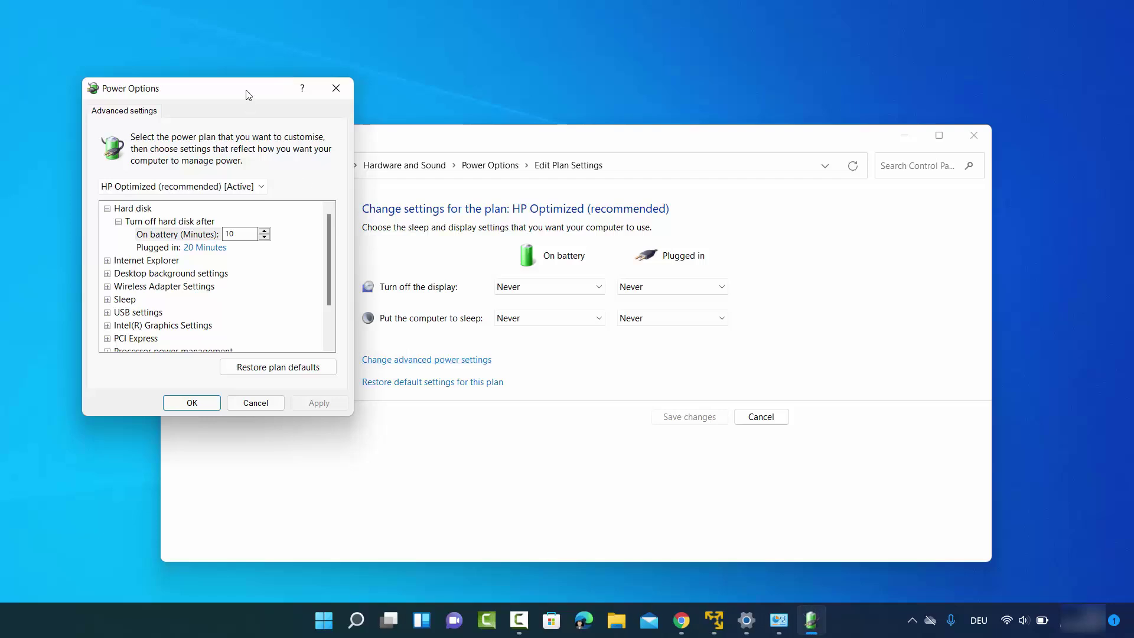
{"action": "left_click_drag", "start_coordinate": [245, 96], "coordinate": [638, 188]}
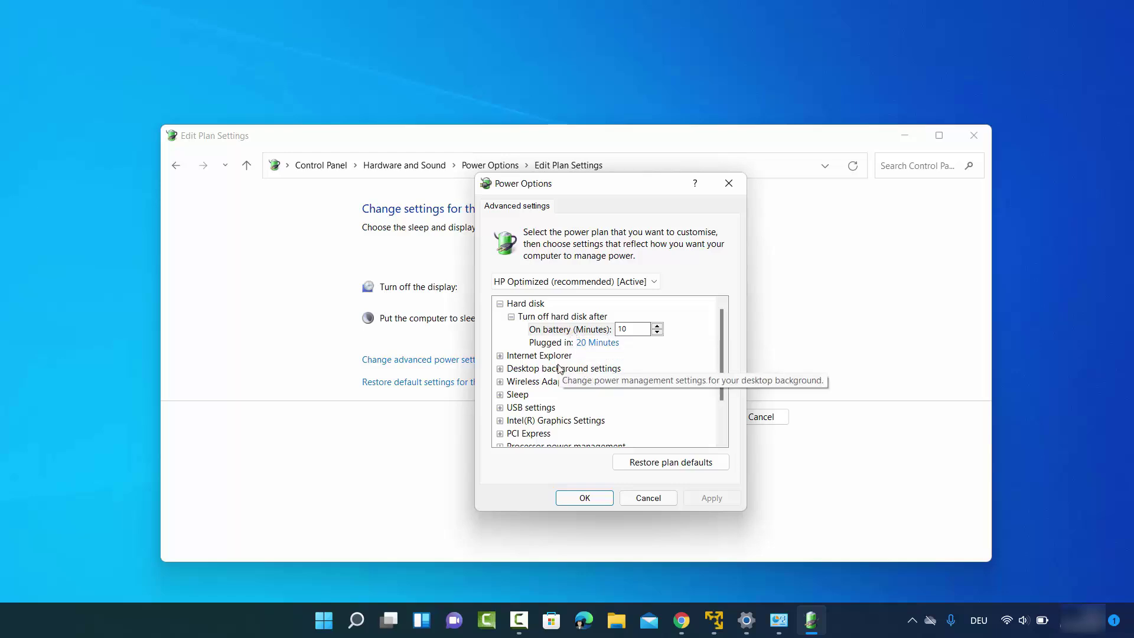
{"action": "scroll", "coordinate": [532, 378], "scroll_direction": "down", "scroll_amount": 1}
{"action": "left_click", "coordinate": [500, 356]}
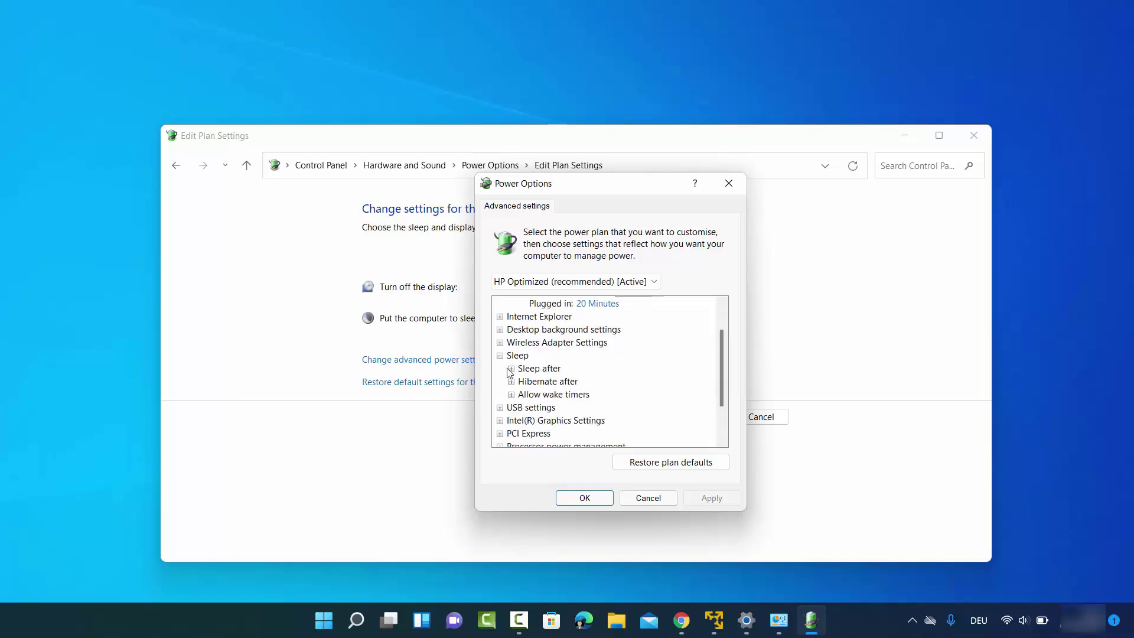
{"action": "left_click", "coordinate": [510, 369]}
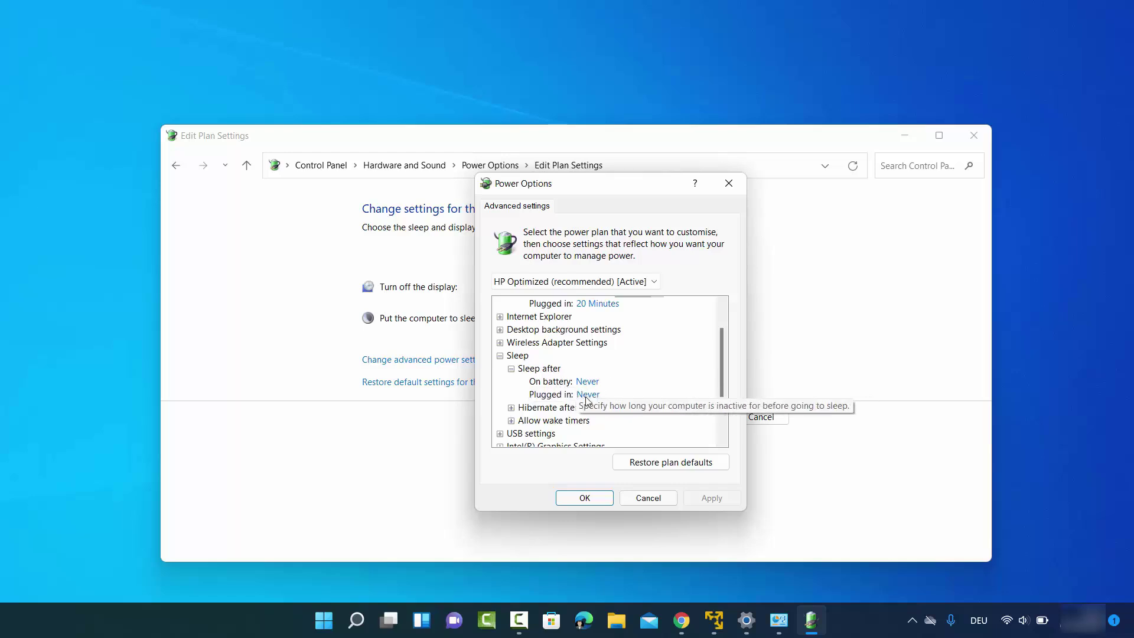
{"action": "scroll", "coordinate": [591, 378], "scroll_direction": "down", "scroll_amount": 1}
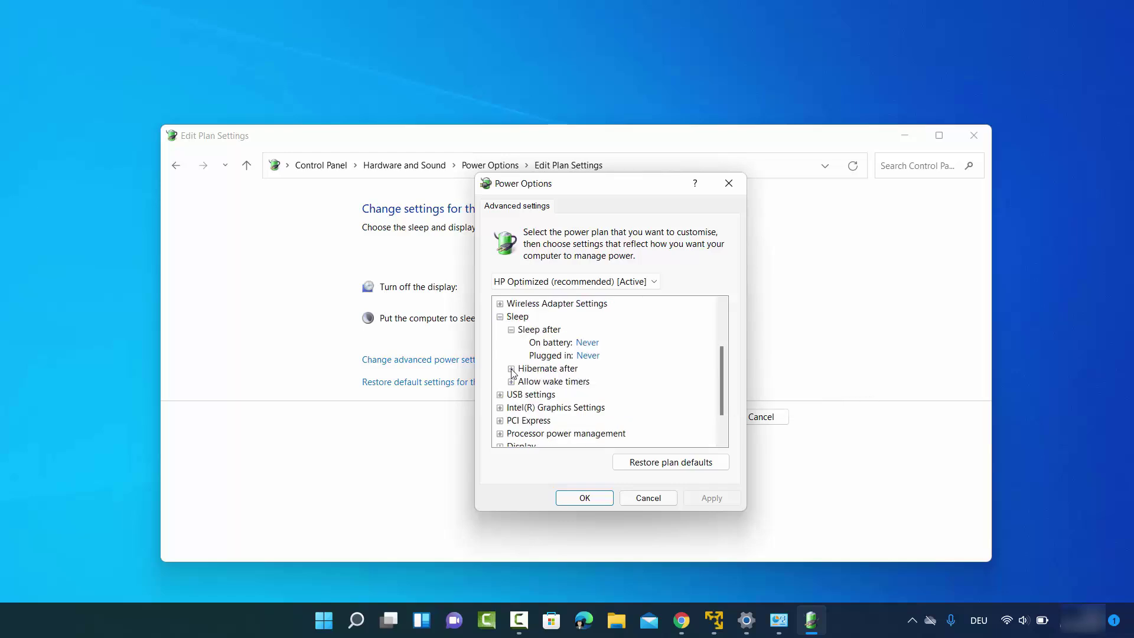
{"action": "left_click", "coordinate": [511, 368]}
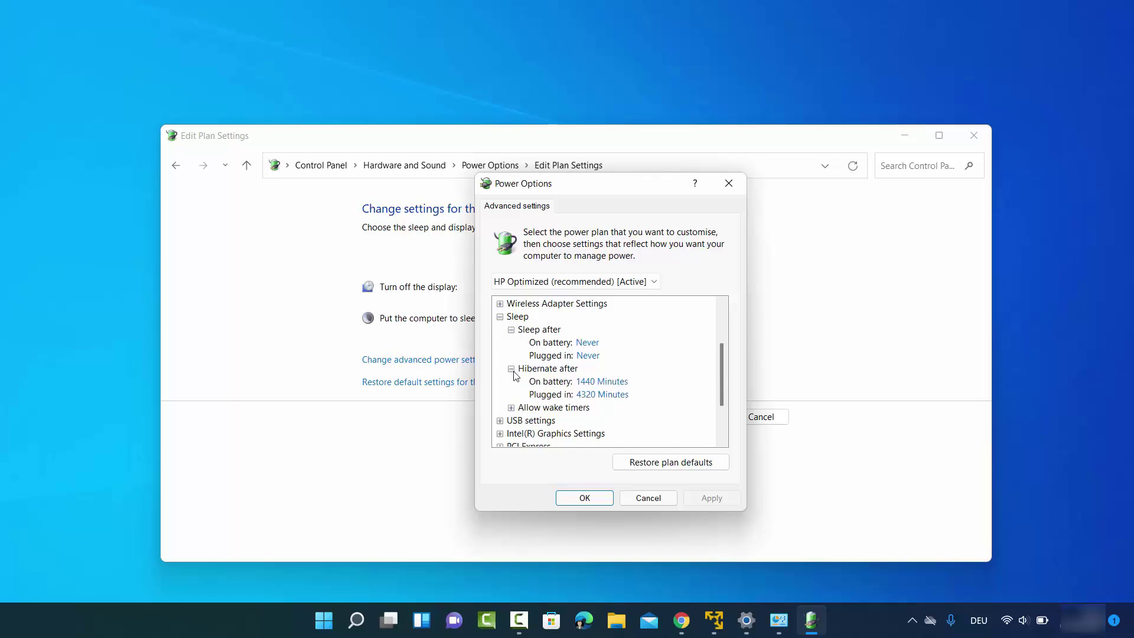
{"action": "left_click", "coordinate": [601, 383]}
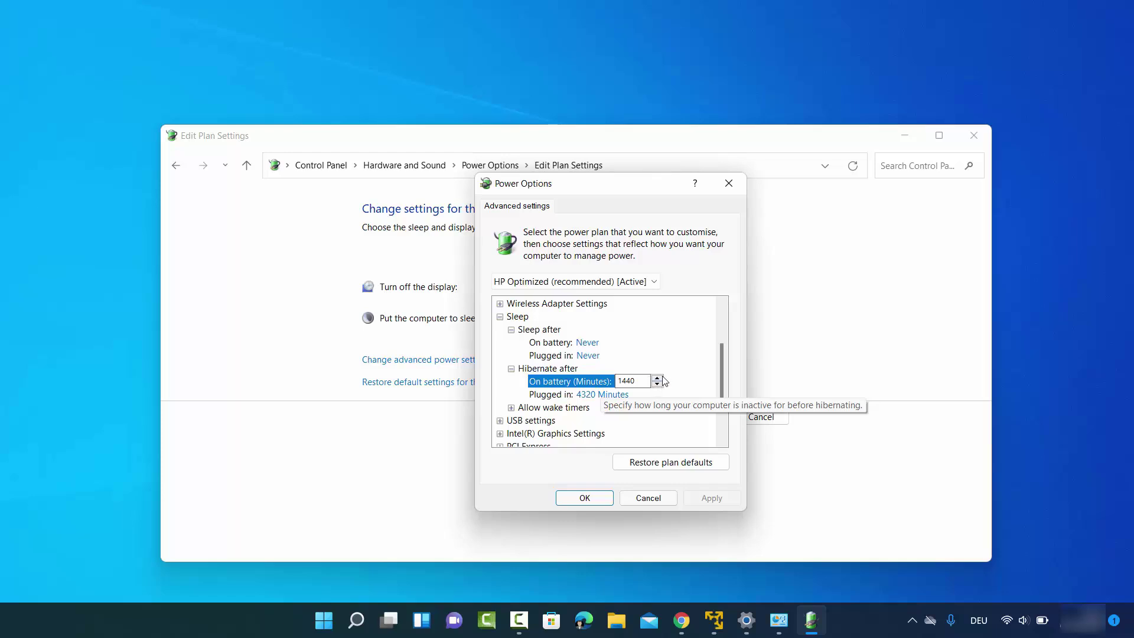
{"action": "left_click", "coordinate": [511, 408]}
{"action": "scroll", "coordinate": [552, 393], "scroll_direction": "down", "scroll_amount": 1}
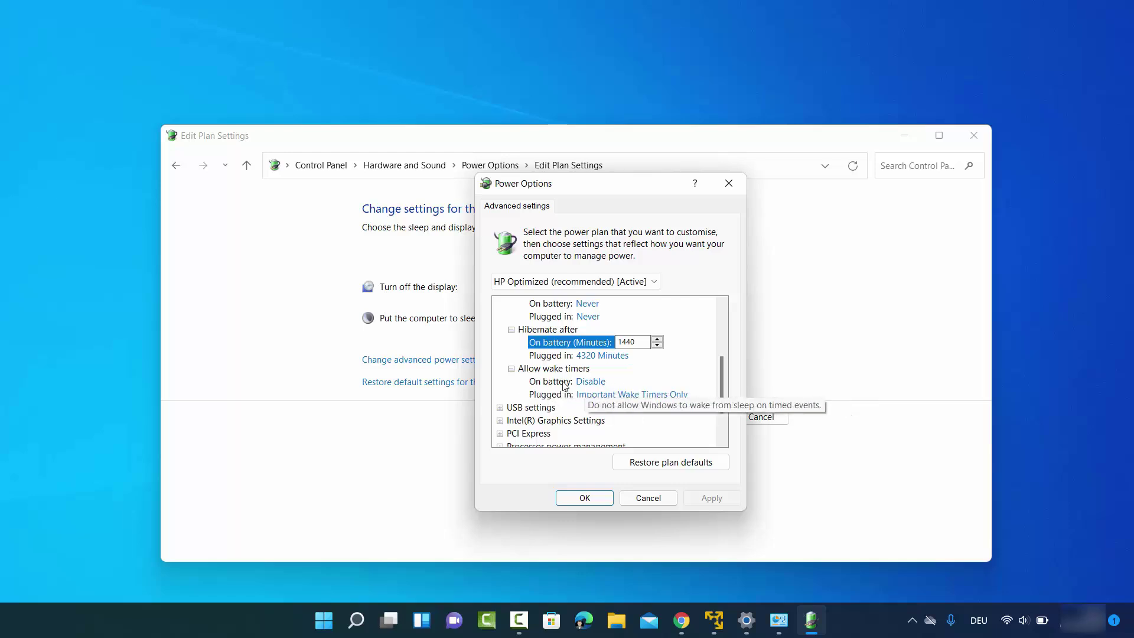
{"action": "scroll", "coordinate": [562, 385], "scroll_direction": "down", "scroll_amount": 1}
{"action": "scroll", "coordinate": [562, 385], "scroll_direction": "down", "scroll_amount": 1}
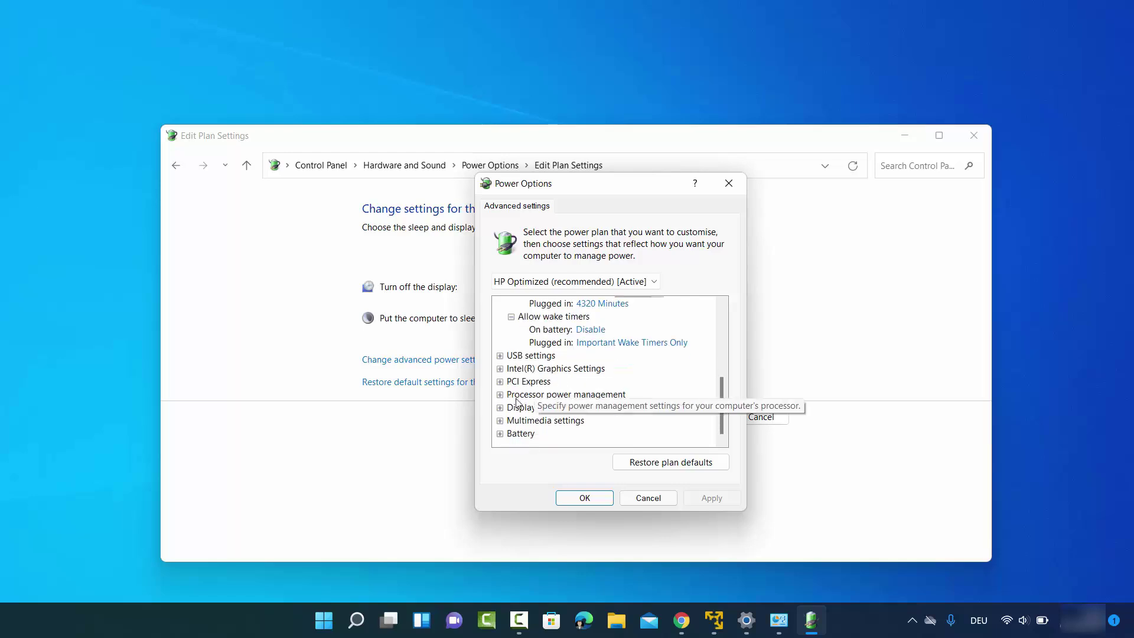
{"action": "left_click", "coordinate": [501, 412]}
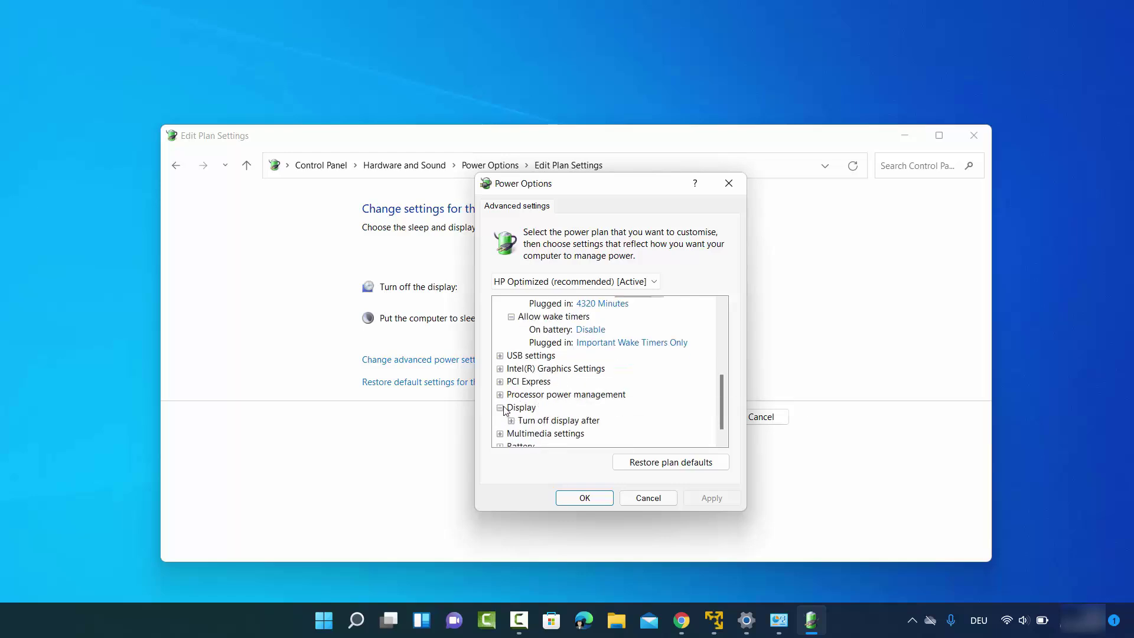
{"action": "scroll", "coordinate": [612, 374], "scroll_direction": "down", "scroll_amount": 1}
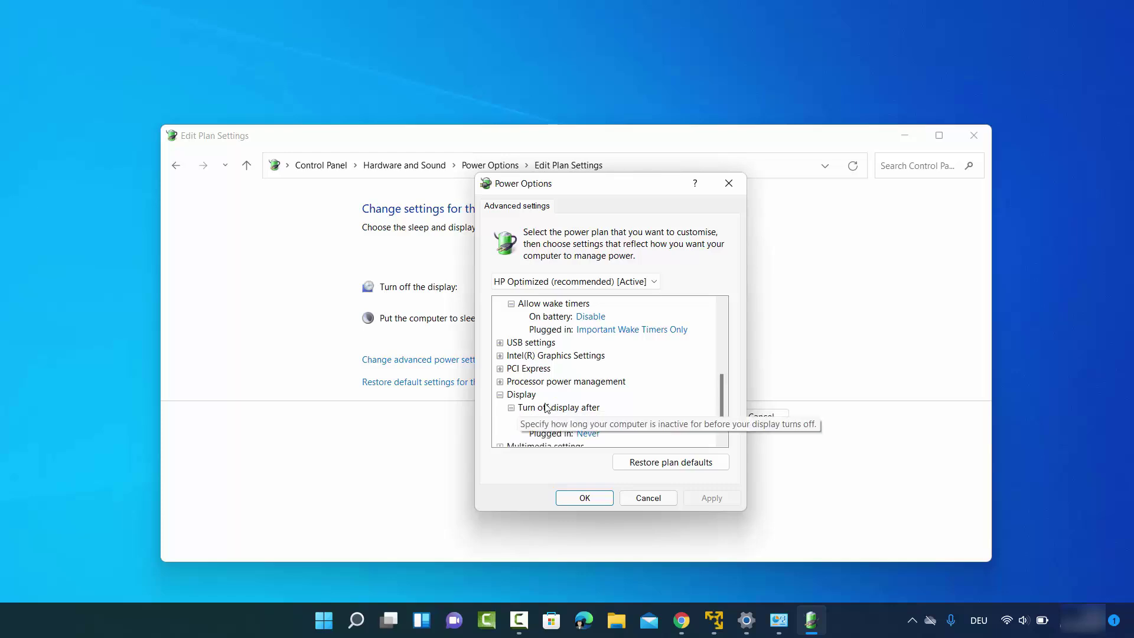
{"action": "left_click", "coordinate": [511, 408]}
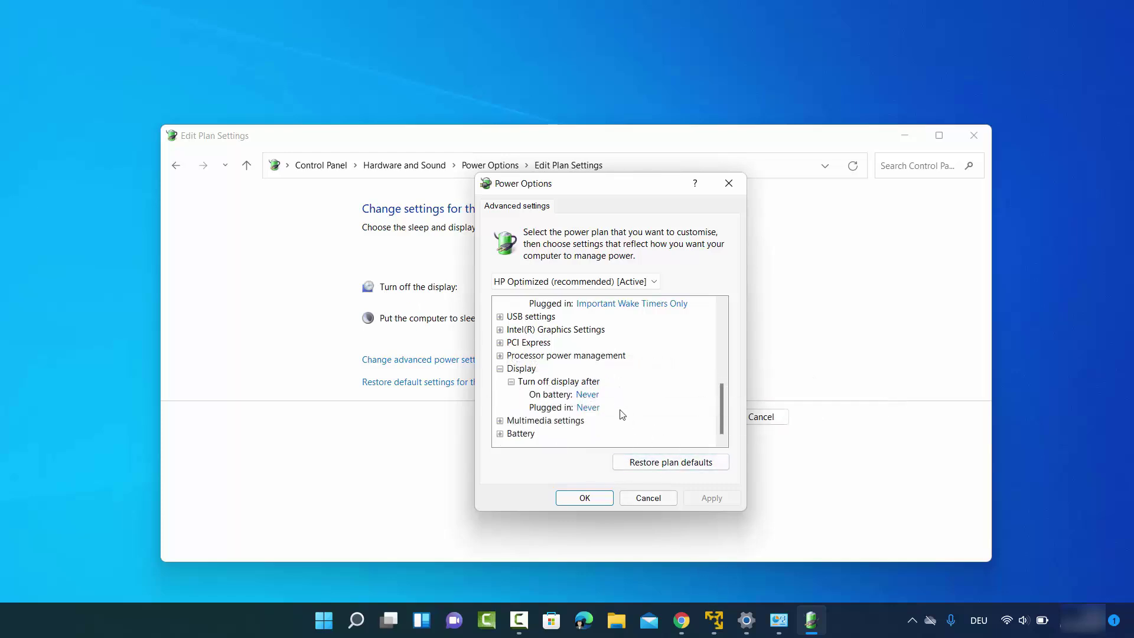
{"action": "key", "text": "Escape"}
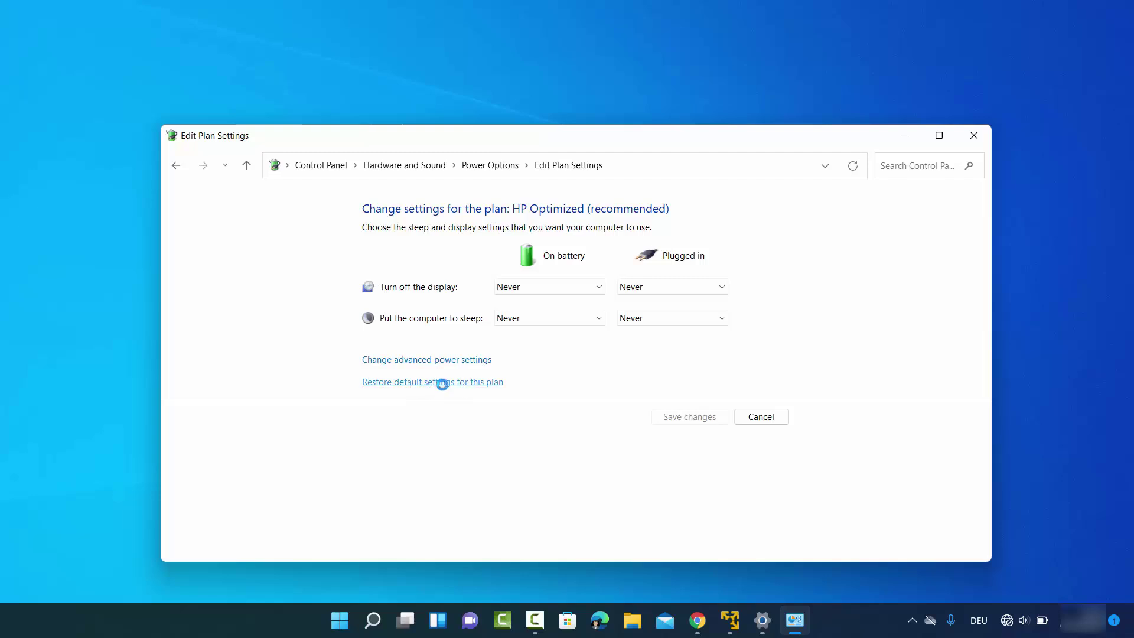
- Restore the HP Optimized plan's default settings, confirm with Yes, and return to Settings
{"action": "left_click", "coordinate": [442, 383]}
{"action": "left_click", "coordinate": [602, 331]}
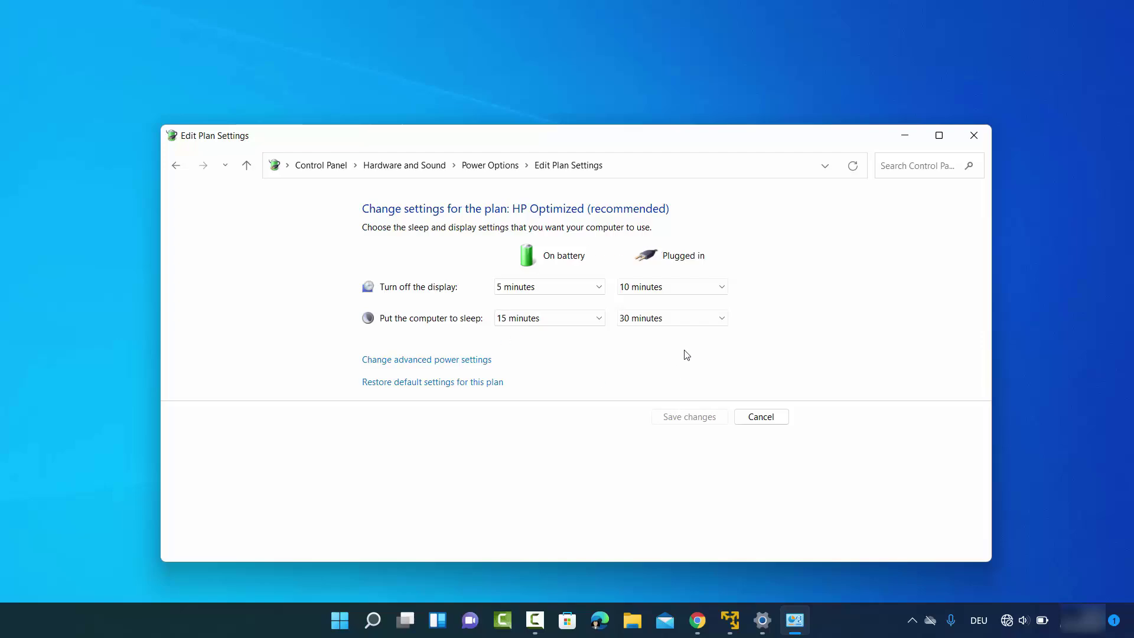
{"action": "left_click", "coordinate": [762, 620]}
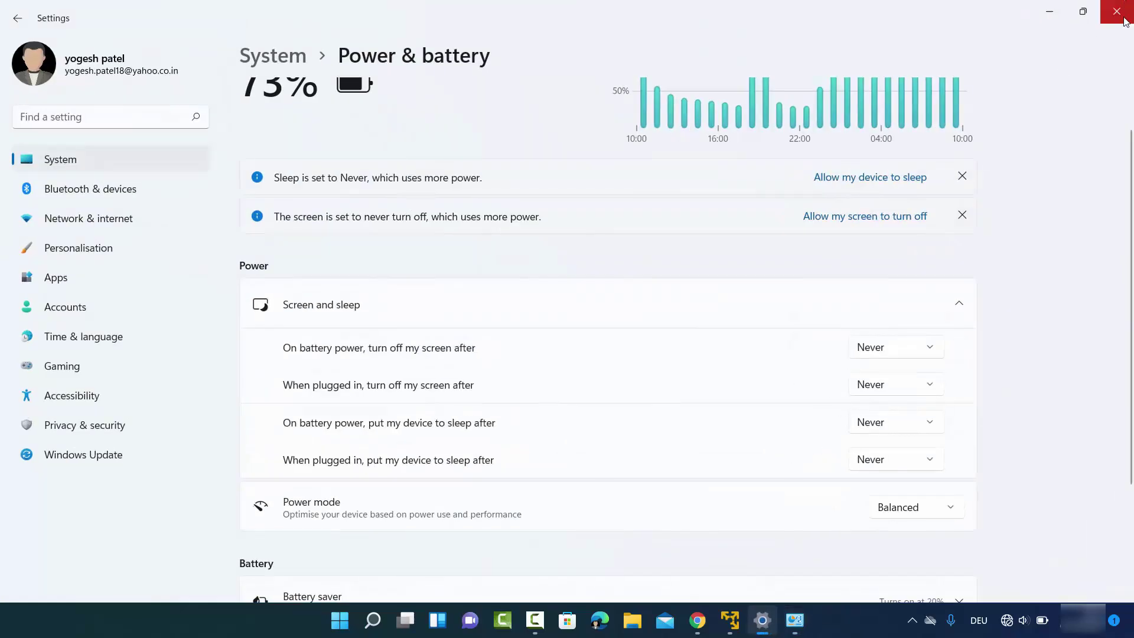
- Verify System > Power & battery shows 5, 10, 15 and 30-minute timeouts, then minimize Settings
{"action": "left_click", "coordinate": [52, 160]}
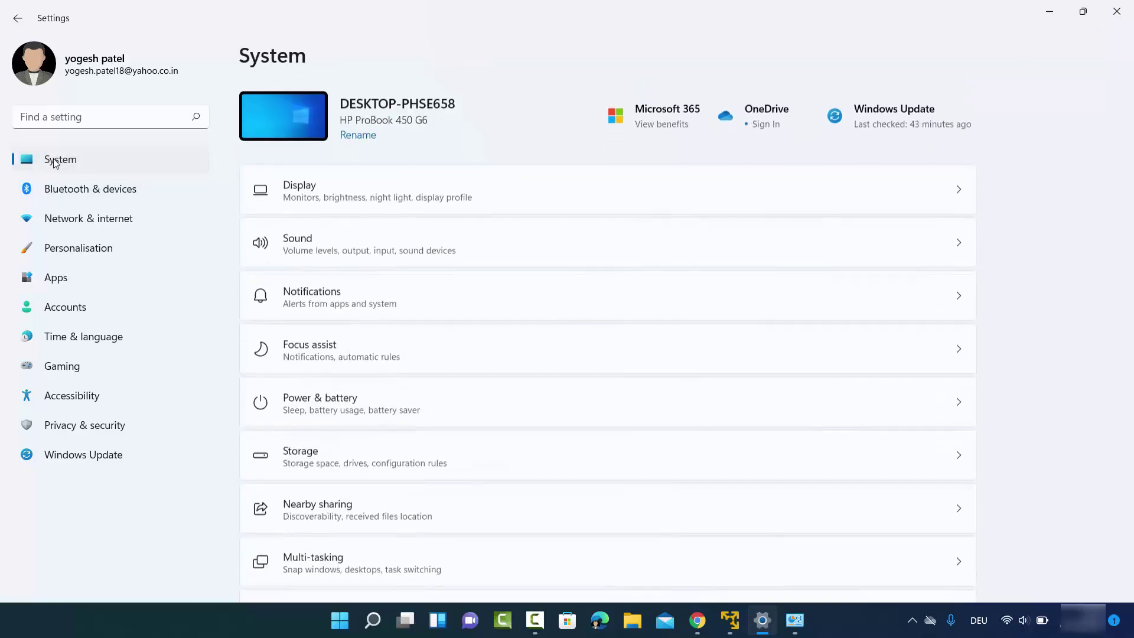
{"action": "left_click", "coordinate": [335, 410]}
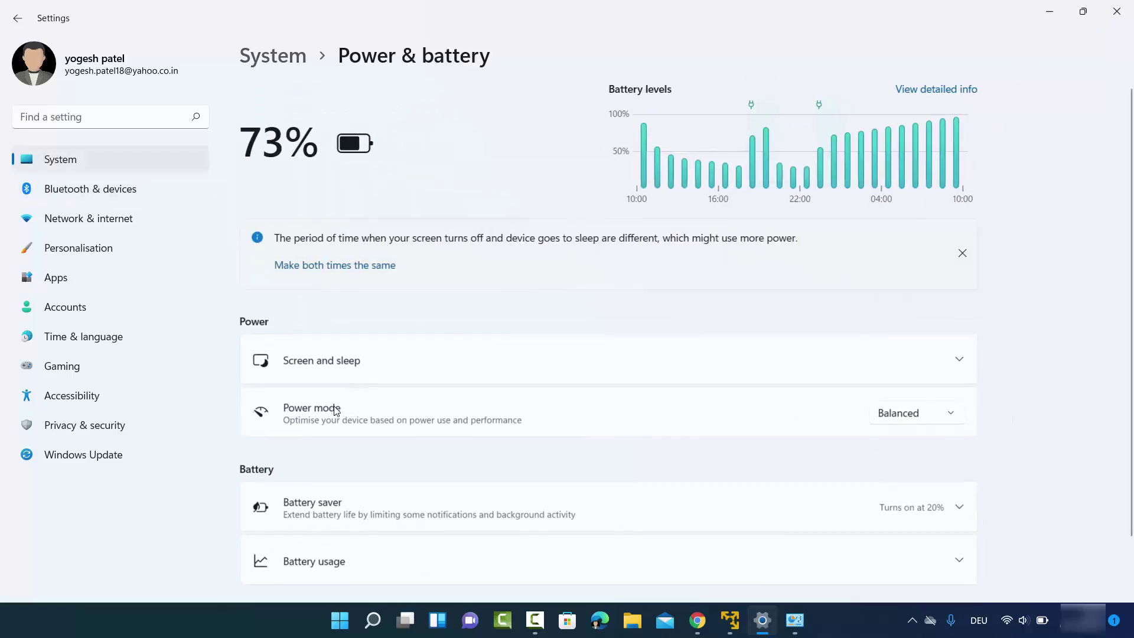
{"action": "left_click", "coordinate": [578, 365]}
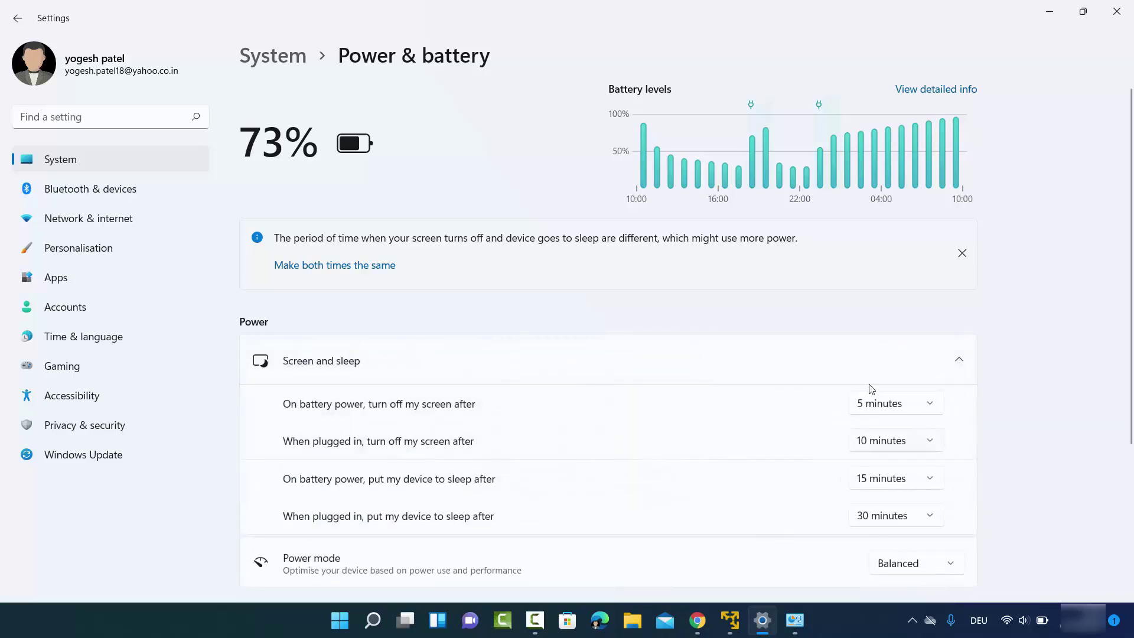
{"action": "left_click", "coordinate": [1041, 16]}
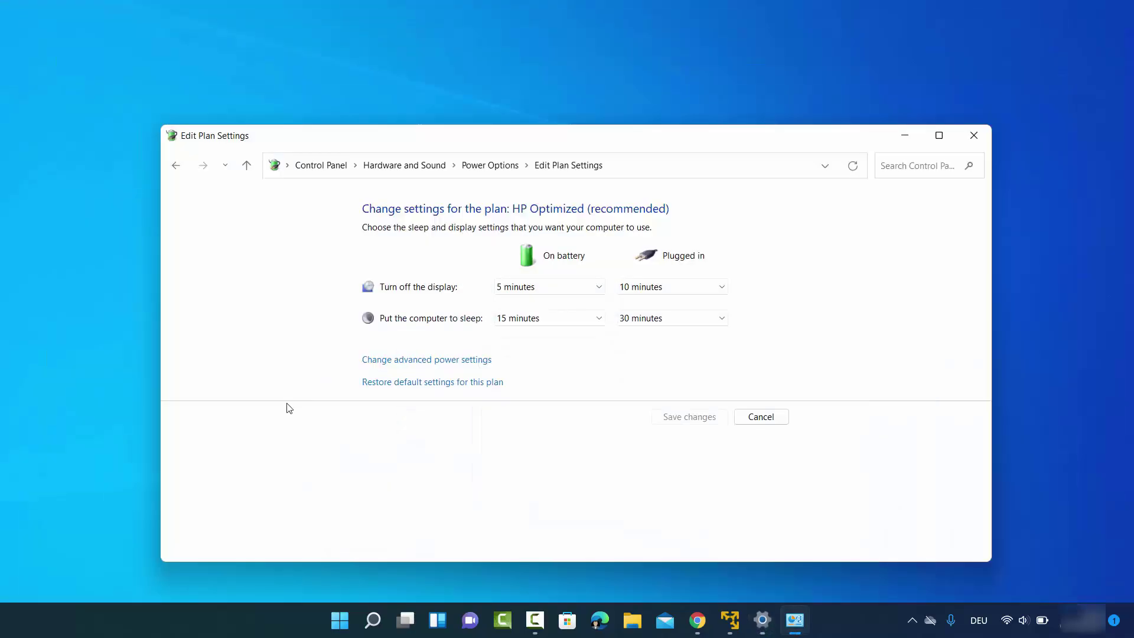